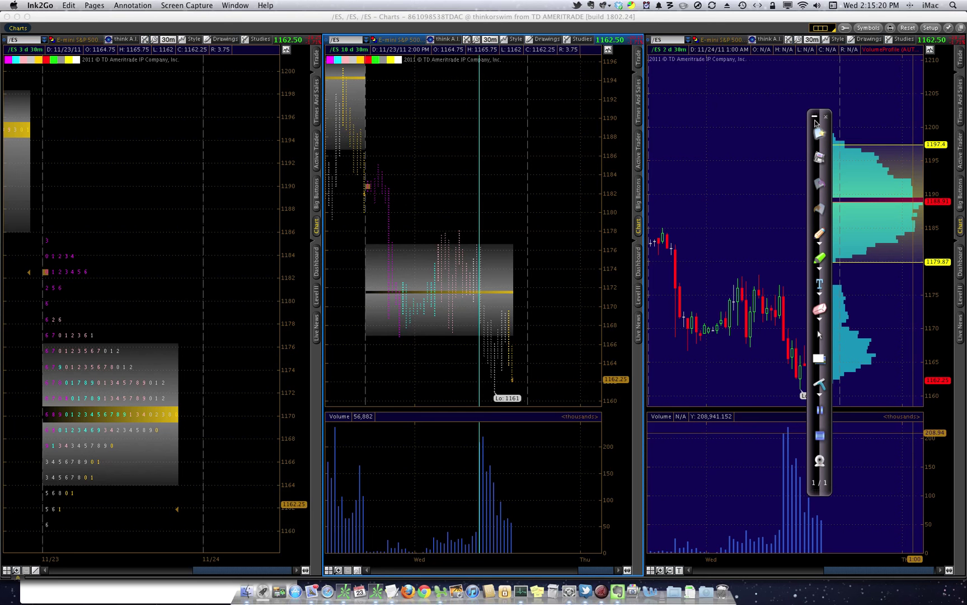
Move the Ink2Go palette to the right edge, clear of the right chart's volume profile.
{"action": "left_click_drag", "start_coordinate": [829, 123], "coordinate": [921, 150]}
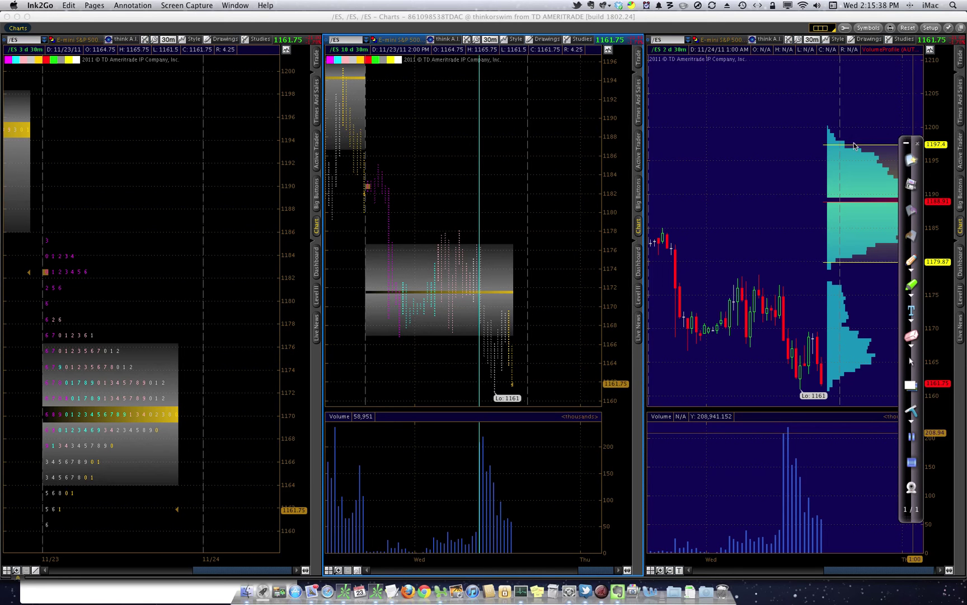
{"action": "left_click", "coordinate": [907, 41]}
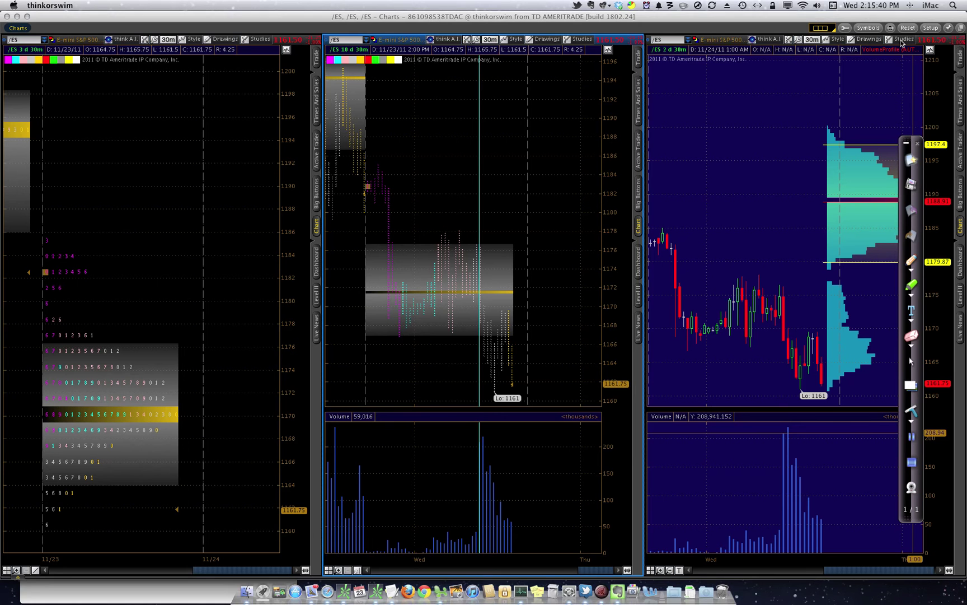
{"action": "left_click", "coordinate": [903, 41]}
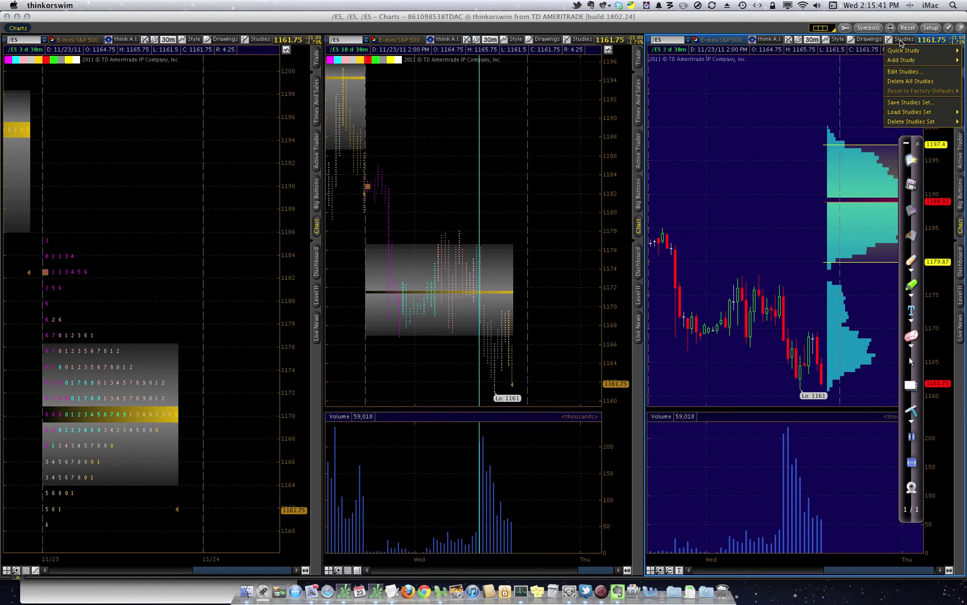
{"action": "left_click", "coordinate": [904, 71]}
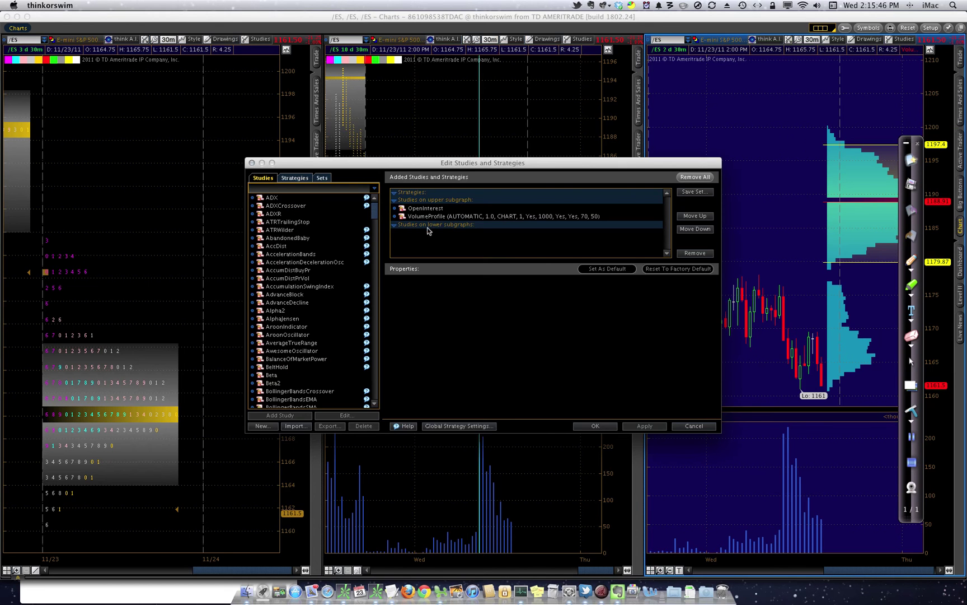
{"action": "left_click", "coordinate": [460, 217]}
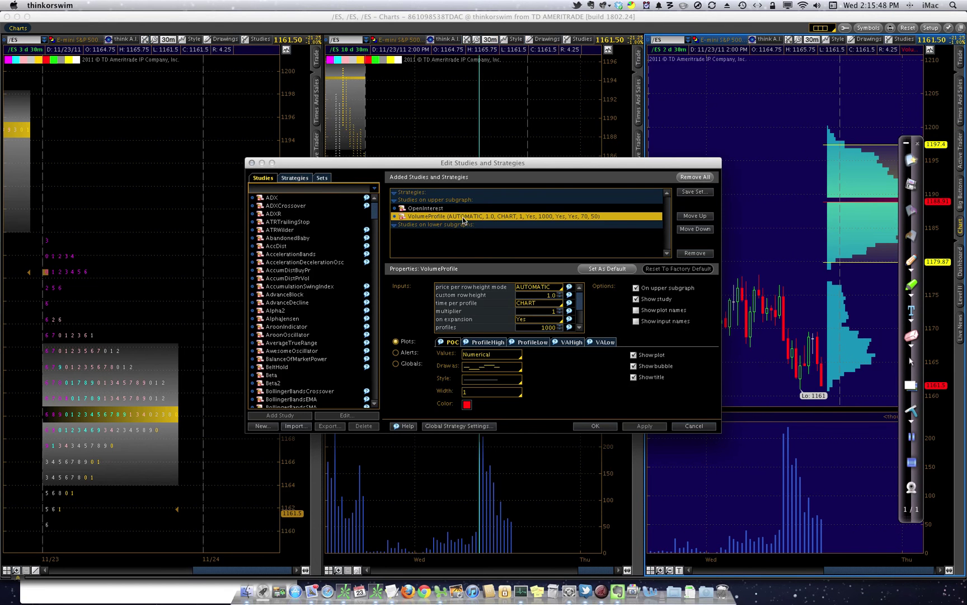
{"action": "left_click", "coordinate": [695, 426]}
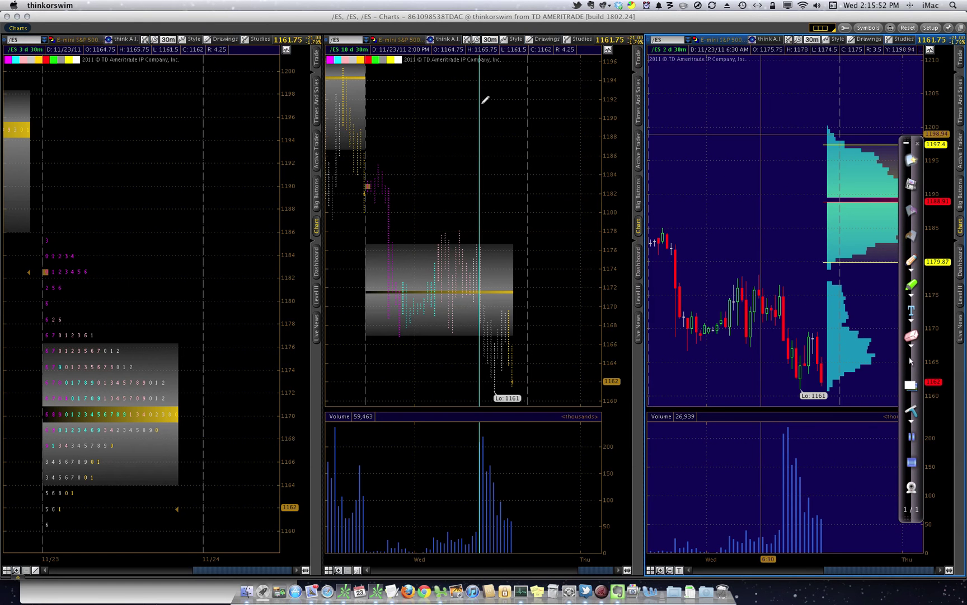
{"action": "left_click", "coordinate": [513, 41]}
{"action": "mouse_move", "coordinate": [524, 93]}
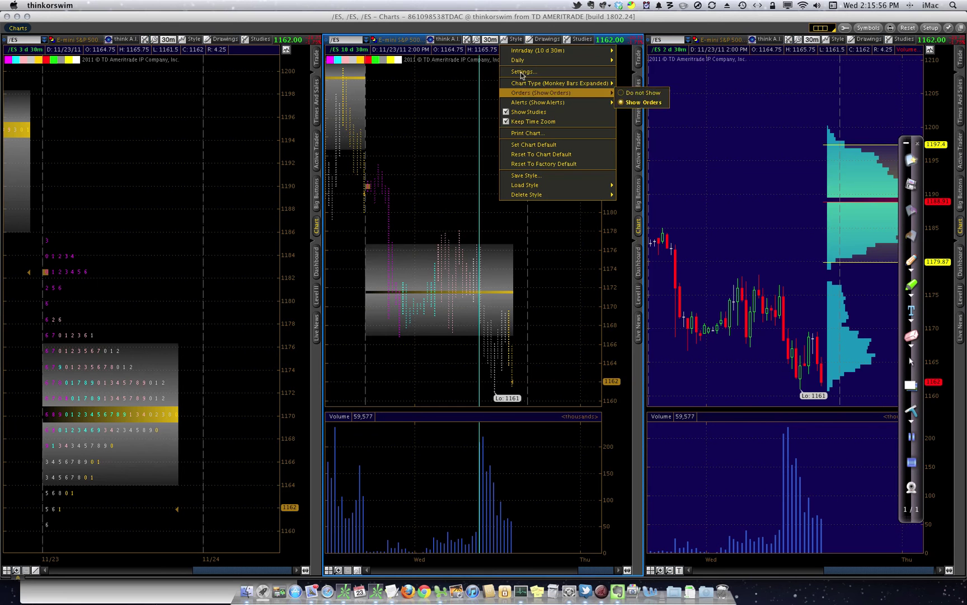
{"action": "mouse_move", "coordinate": [589, 83]}
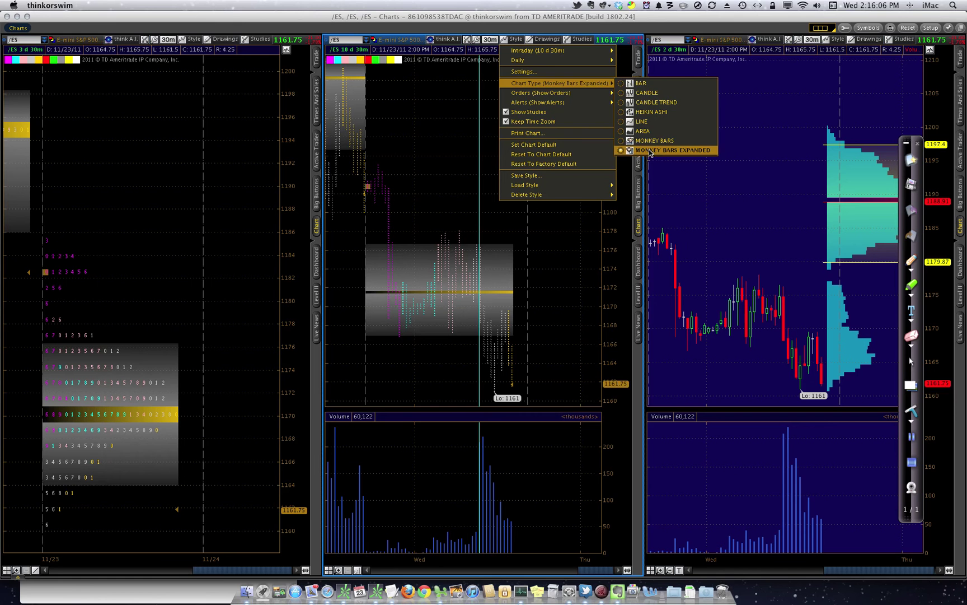
{"action": "left_click", "coordinate": [649, 150]}
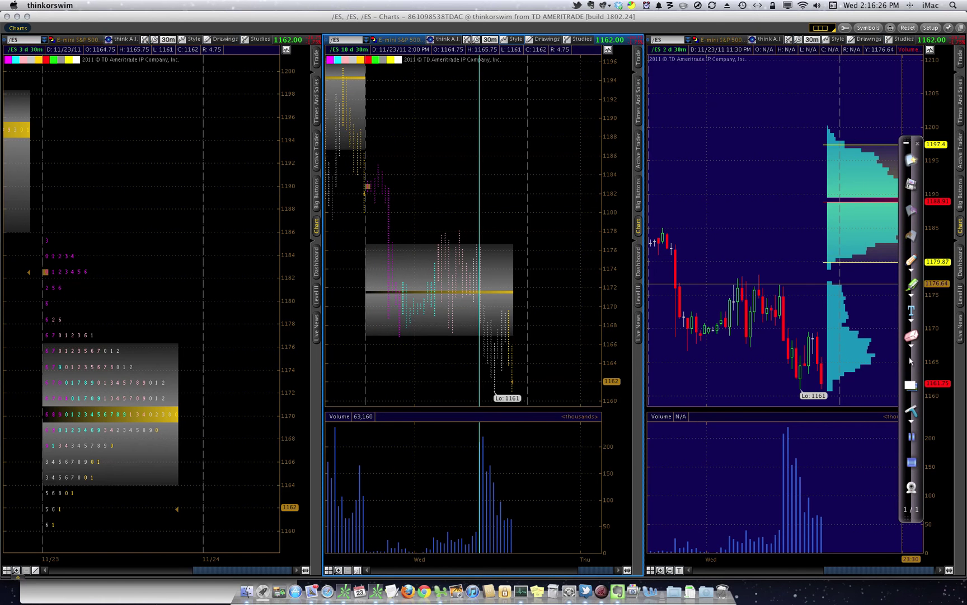
With the red pen, draw a tall bracket down the value area's left, with short ticks at its bottom and middle.
{"action": "left_click", "coordinate": [912, 260]}
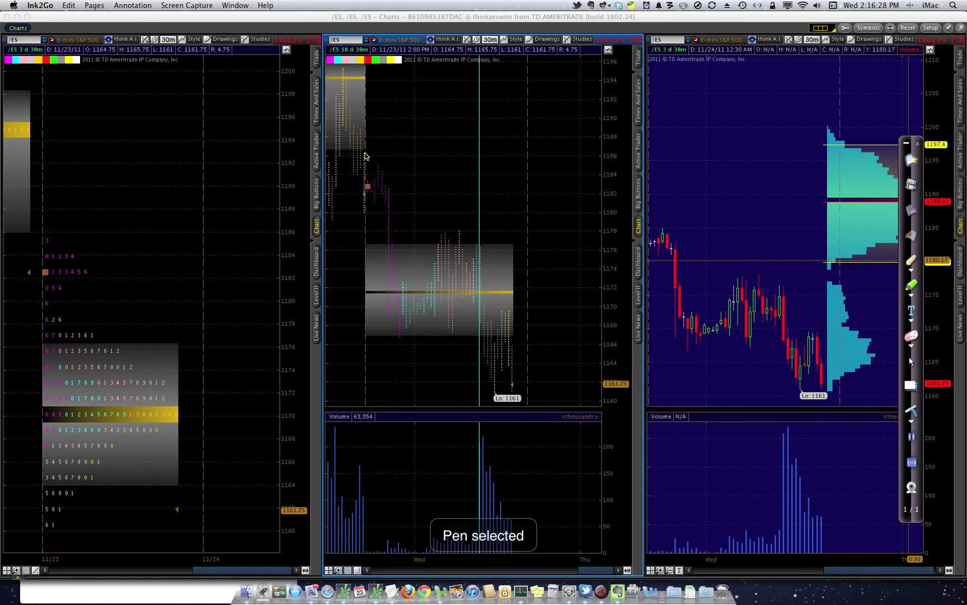
{"action": "mouse_move", "coordinate": [365, 156]}
{"action": "left_mouse_down"}
{"action": "mouse_move", "coordinate": [396, 156]}
{"action": "mouse_move", "coordinate": [400, 331]}
{"action": "left_mouse_up"}
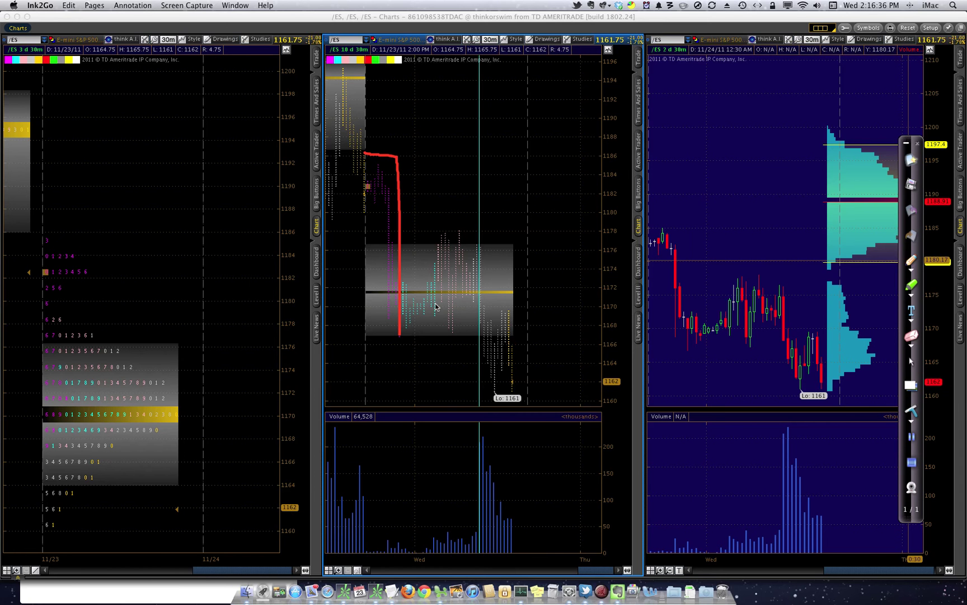
{"action": "left_click_drag", "start_coordinate": [404, 332], "coordinate": [437, 327]}
{"action": "left_click_drag", "start_coordinate": [403, 262], "coordinate": [436, 263]}
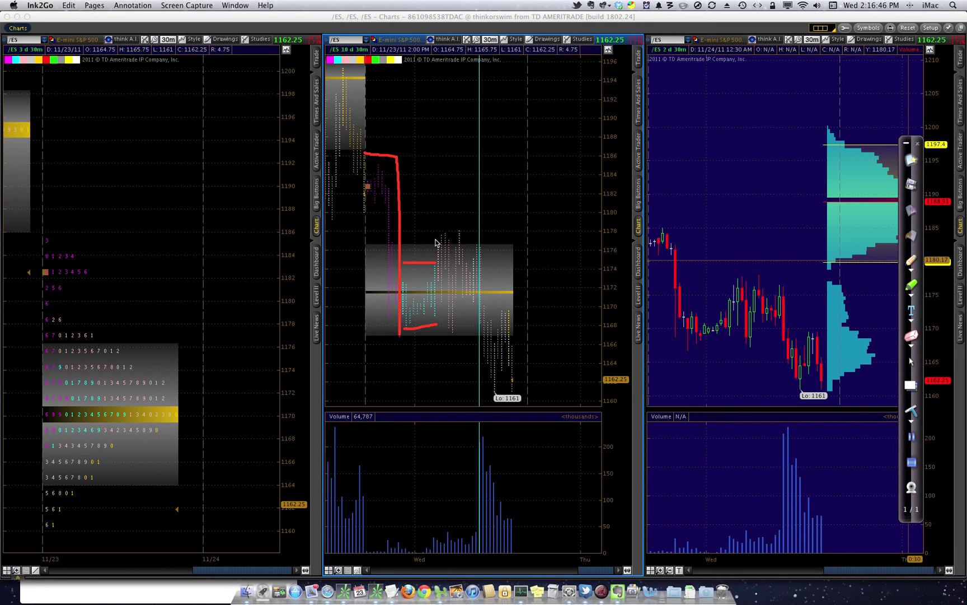
Draw red range lines above and below the grey box, curving their right ends downward.
{"action": "left_click_drag", "start_coordinate": [435, 241], "coordinate": [473, 239]}
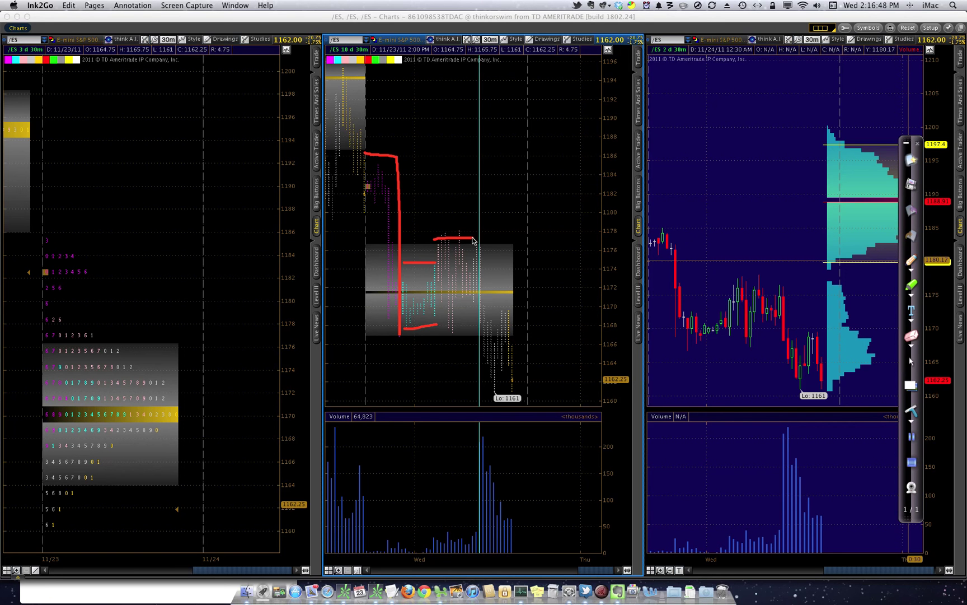
{"action": "left_click_drag", "start_coordinate": [441, 337], "coordinate": [474, 337]}
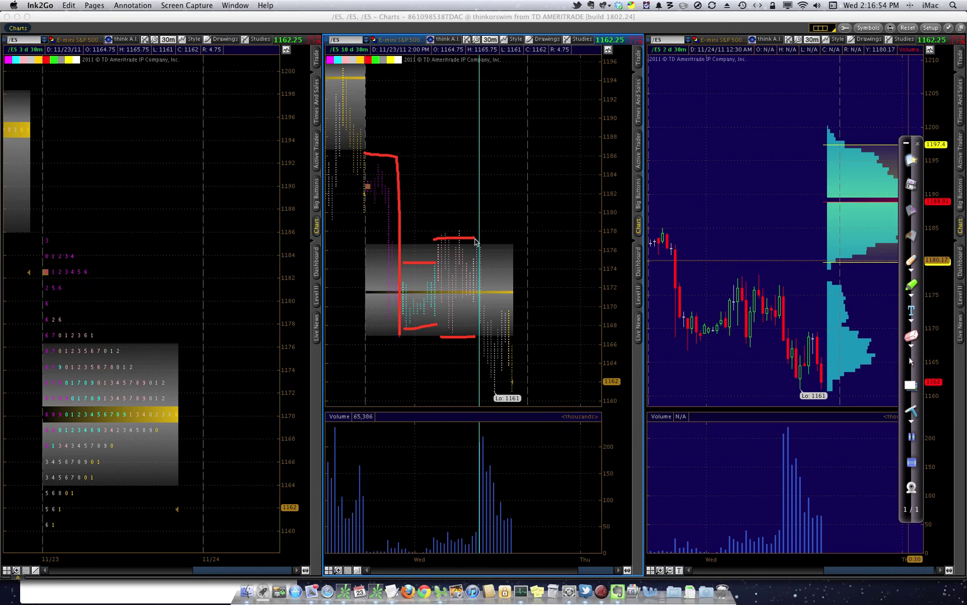
{"action": "left_click_drag", "start_coordinate": [475, 240], "coordinate": [492, 252]}
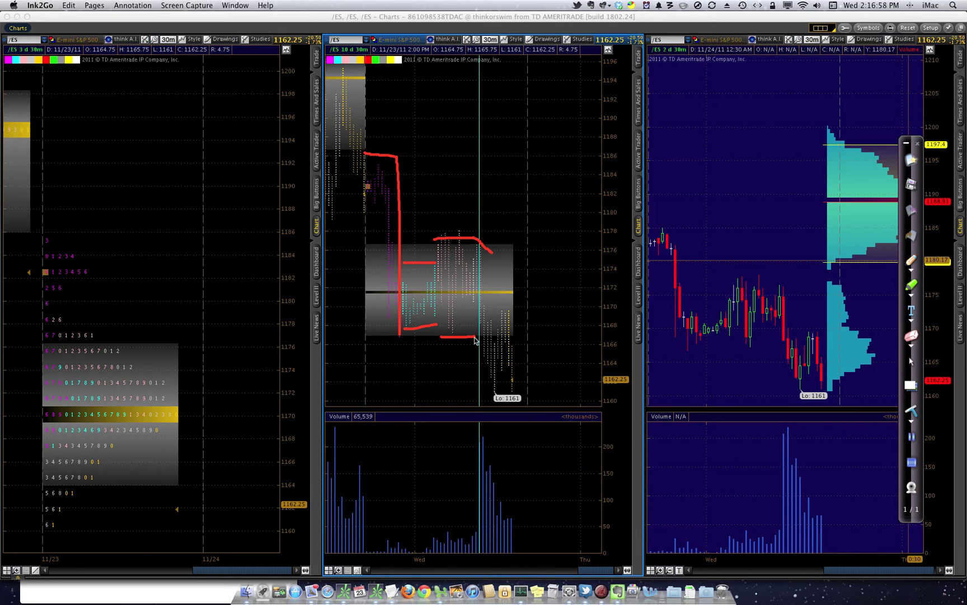
{"action": "left_click_drag", "start_coordinate": [475, 338], "coordinate": [488, 351]}
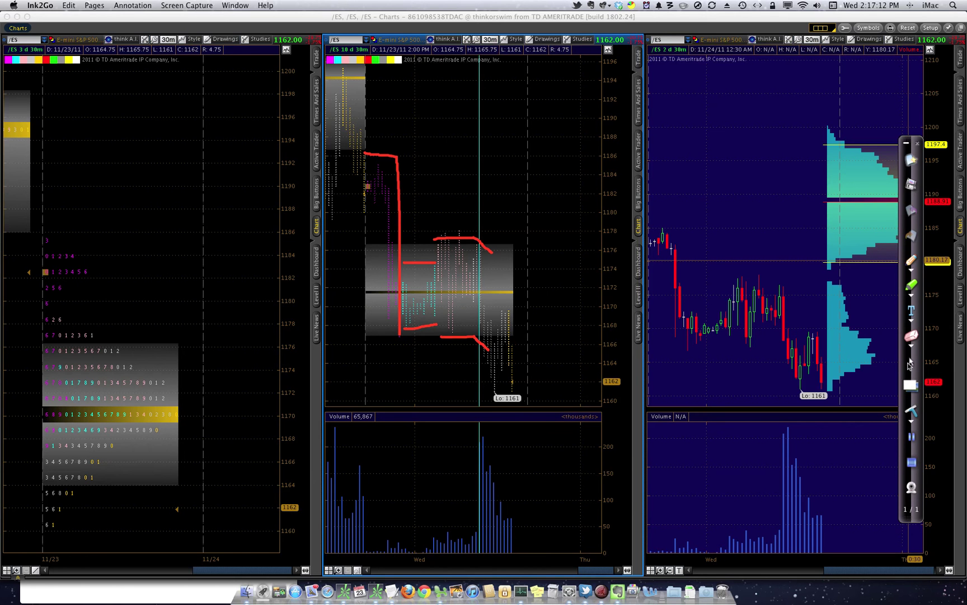
{"action": "left_click", "coordinate": [911, 362]}
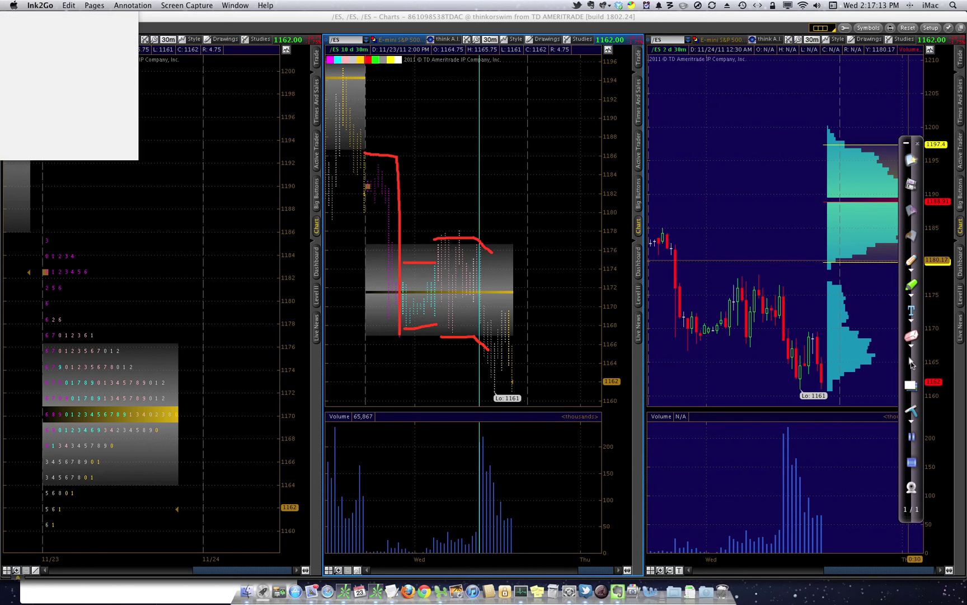
Clear the red markings, sketch a bracket around the last session, then clear the page again.
{"action": "left_click", "coordinate": [913, 409]}
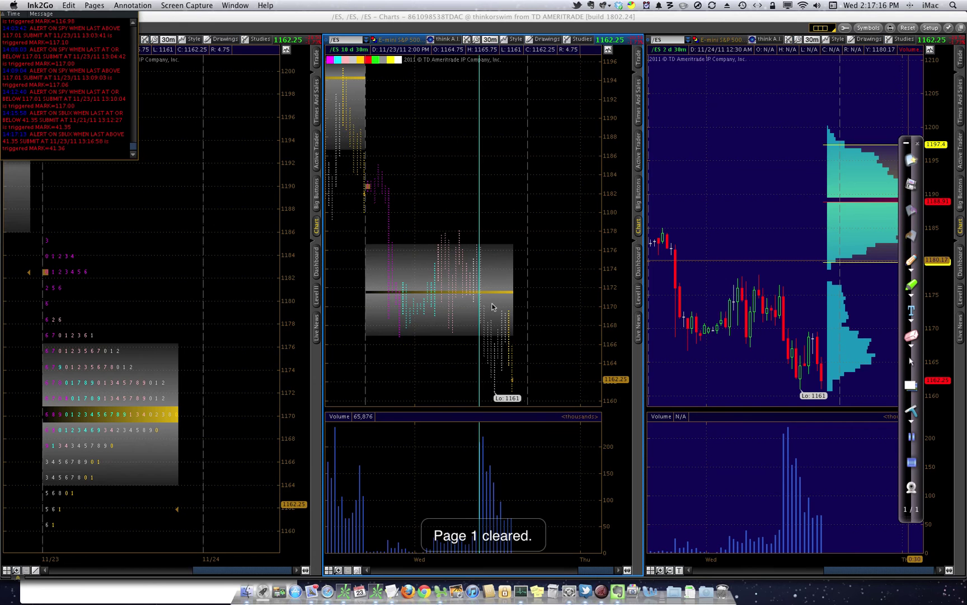
{"action": "mouse_move", "coordinate": [486, 301]}
{"action": "left_mouse_down"}
{"action": "mouse_move", "coordinate": [508, 308]}
{"action": "mouse_move", "coordinate": [458, 372]}
{"action": "mouse_move", "coordinate": [442, 371]}
{"action": "mouse_move", "coordinate": [455, 302]}
{"action": "mouse_move", "coordinate": [531, 304]}
{"action": "mouse_move", "coordinate": [536, 385]}
{"action": "mouse_move", "coordinate": [502, 384]}
{"action": "mouse_move", "coordinate": [505, 372]}
{"action": "left_mouse_up"}
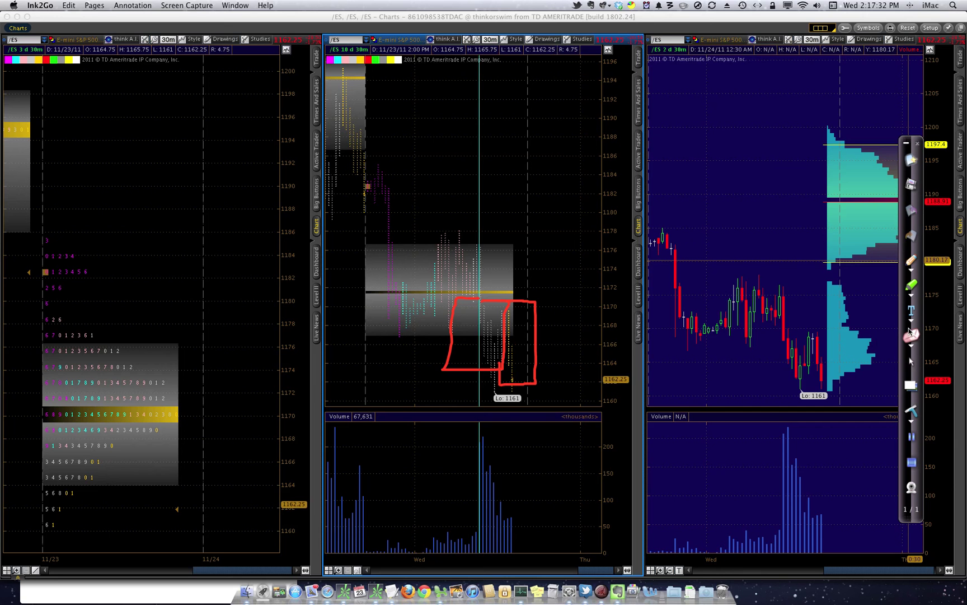
{"action": "left_click", "coordinate": [912, 410]}
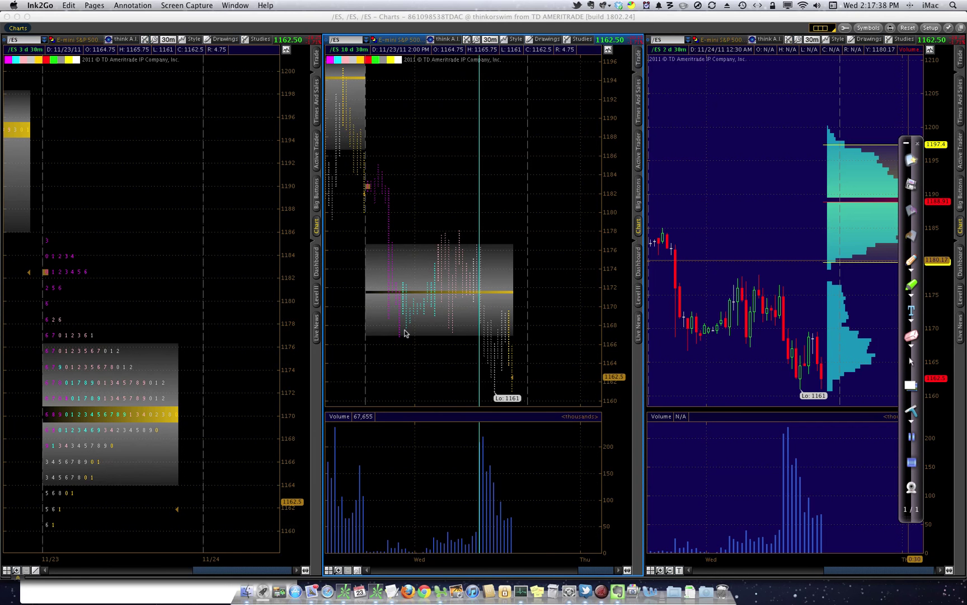
{"action": "mouse_move", "coordinate": [404, 332]}
{"action": "left_mouse_down"}
{"action": "mouse_move", "coordinate": [441, 313]}
{"action": "mouse_move", "coordinate": [433, 264]}
{"action": "left_mouse_up"}
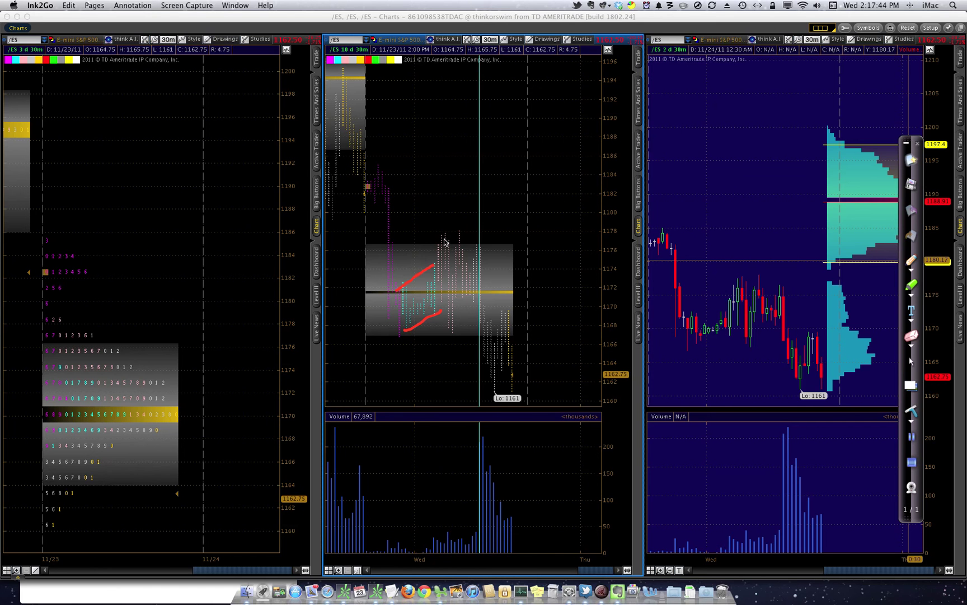
{"action": "mouse_move", "coordinate": [435, 240]}
{"action": "left_mouse_down"}
{"action": "mouse_move", "coordinate": [451, 218]}
{"action": "mouse_move", "coordinate": [474, 243]}
{"action": "left_mouse_up"}
{"action": "mouse_move", "coordinate": [446, 316]}
{"action": "left_mouse_down"}
{"action": "mouse_move", "coordinate": [460, 332]}
{"action": "mouse_move", "coordinate": [473, 306]}
{"action": "left_mouse_up"}
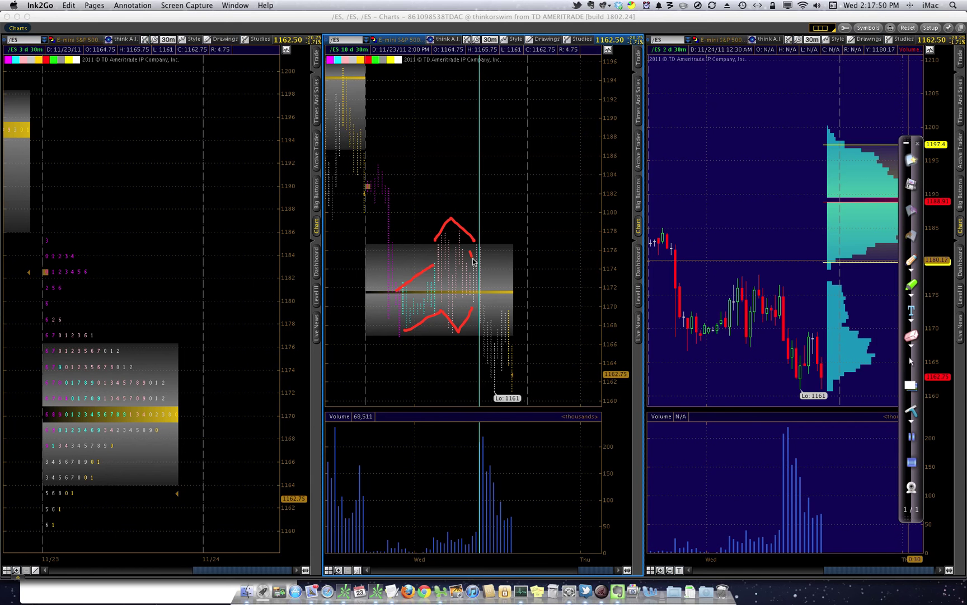
{"action": "left_click_drag", "start_coordinate": [473, 260], "coordinate": [498, 336]}
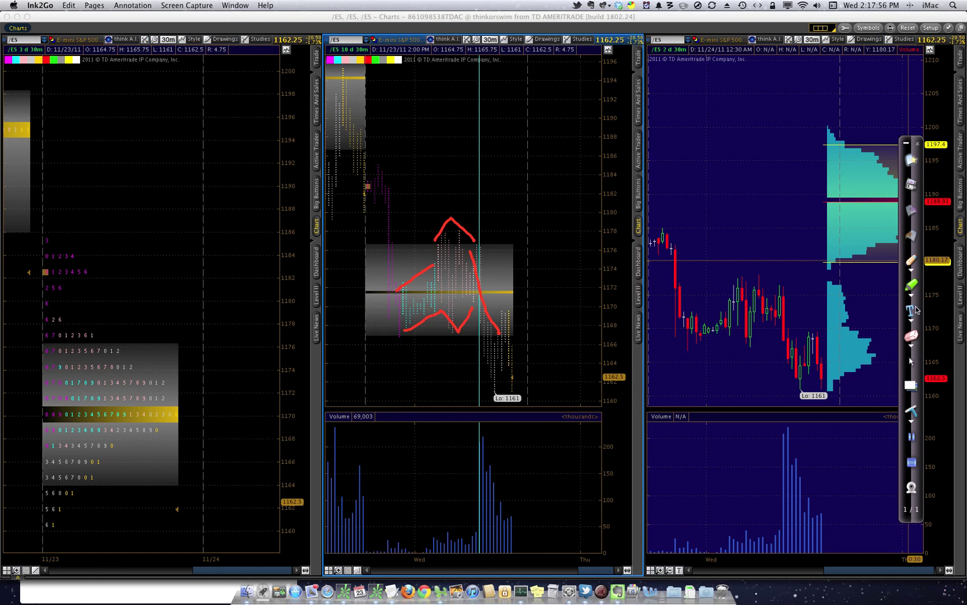
{"action": "left_click", "coordinate": [911, 412]}
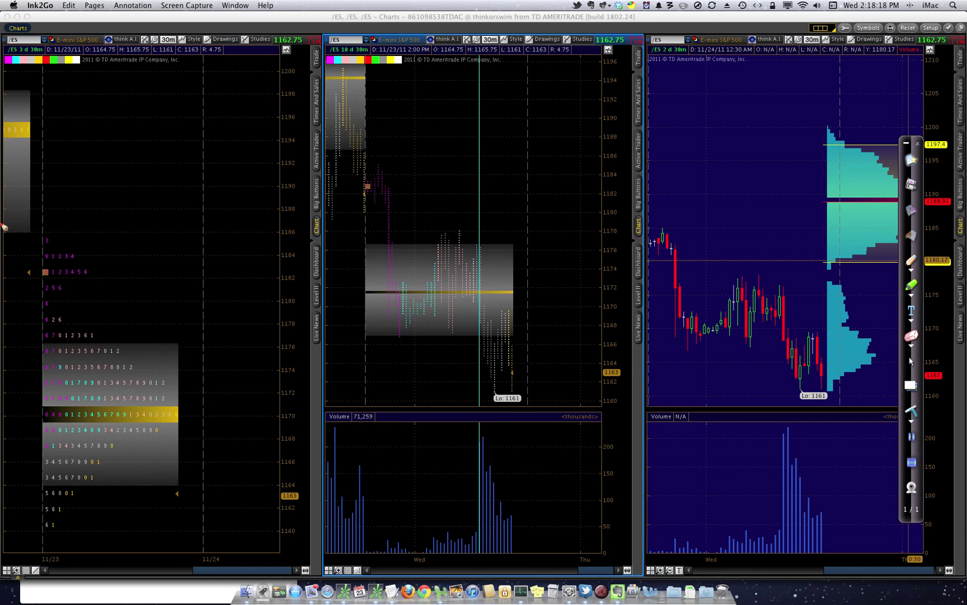
{"action": "mouse_move", "coordinate": [46, 233]}
{"action": "left_mouse_down"}
{"action": "mouse_move", "coordinate": [99, 273]}
{"action": "mouse_move", "coordinate": [65, 329]}
{"action": "mouse_move", "coordinate": [54, 450]}
{"action": "left_mouse_up"}
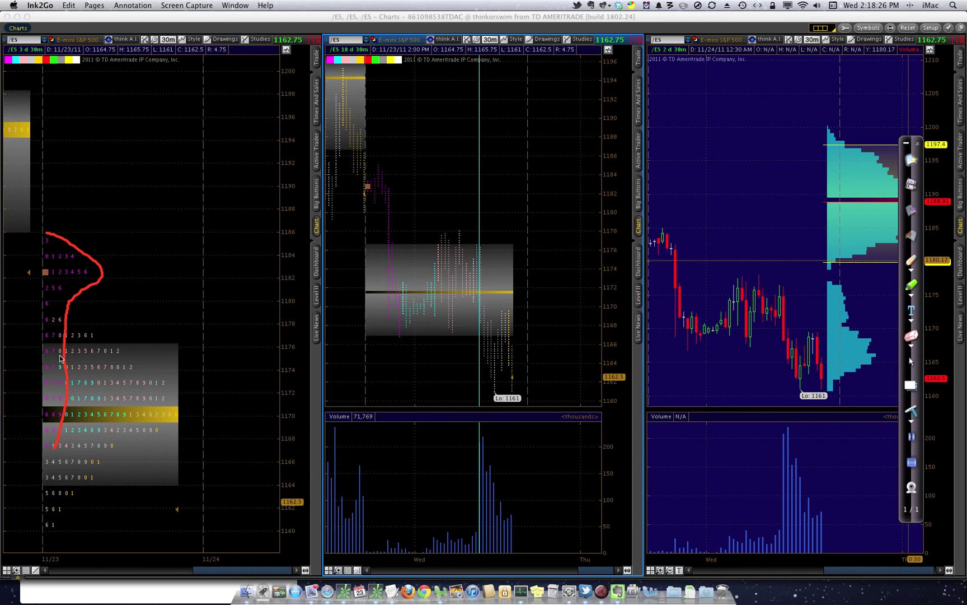
{"action": "mouse_move", "coordinate": [60, 356]}
{"action": "left_mouse_down"}
{"action": "mouse_move", "coordinate": [129, 413]}
{"action": "mouse_move", "coordinate": [45, 455]}
{"action": "left_mouse_up"}
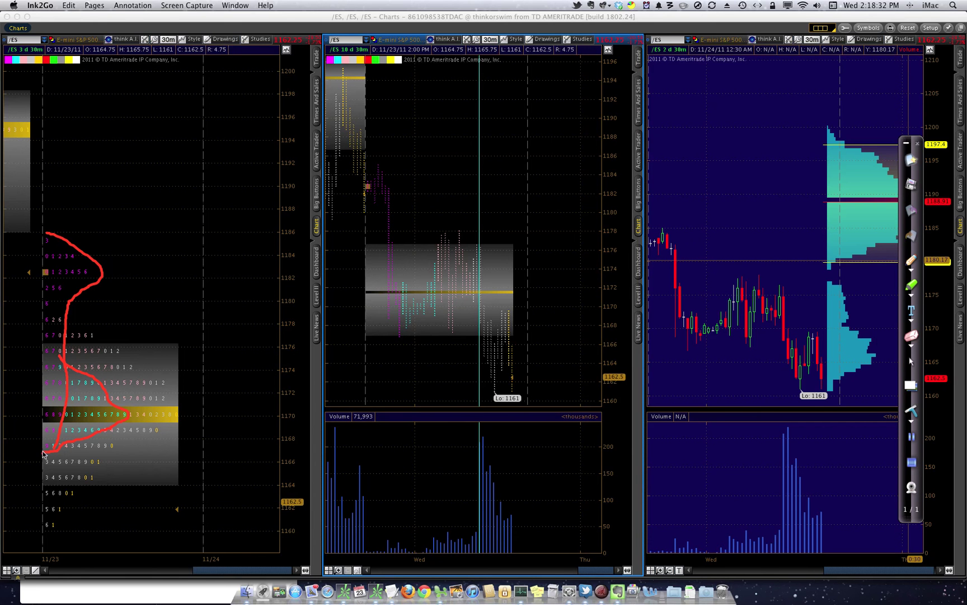
{"action": "mouse_move", "coordinate": [46, 302]}
{"action": "left_mouse_down"}
{"action": "mouse_move", "coordinate": [117, 339]}
{"action": "mouse_move", "coordinate": [159, 383]}
{"action": "left_mouse_up"}
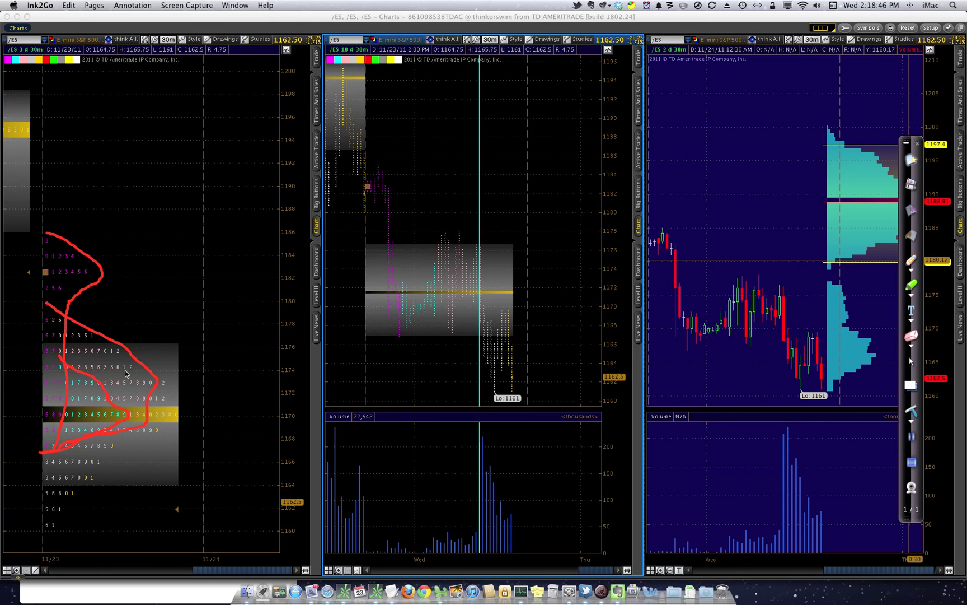
{"action": "mouse_move", "coordinate": [163, 382]}
{"action": "left_mouse_down"}
{"action": "mouse_move", "coordinate": [179, 412]}
{"action": "mouse_move", "coordinate": [165, 480]}
{"action": "mouse_move", "coordinate": [87, 511]}
{"action": "mouse_move", "coordinate": [55, 544]}
{"action": "left_mouse_up"}
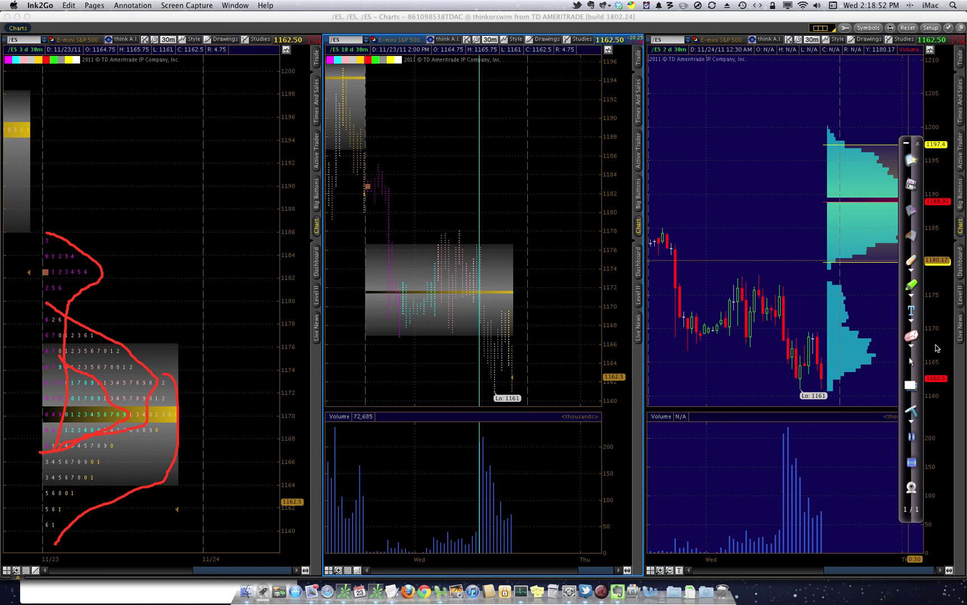
{"action": "left_click", "coordinate": [913, 412]}
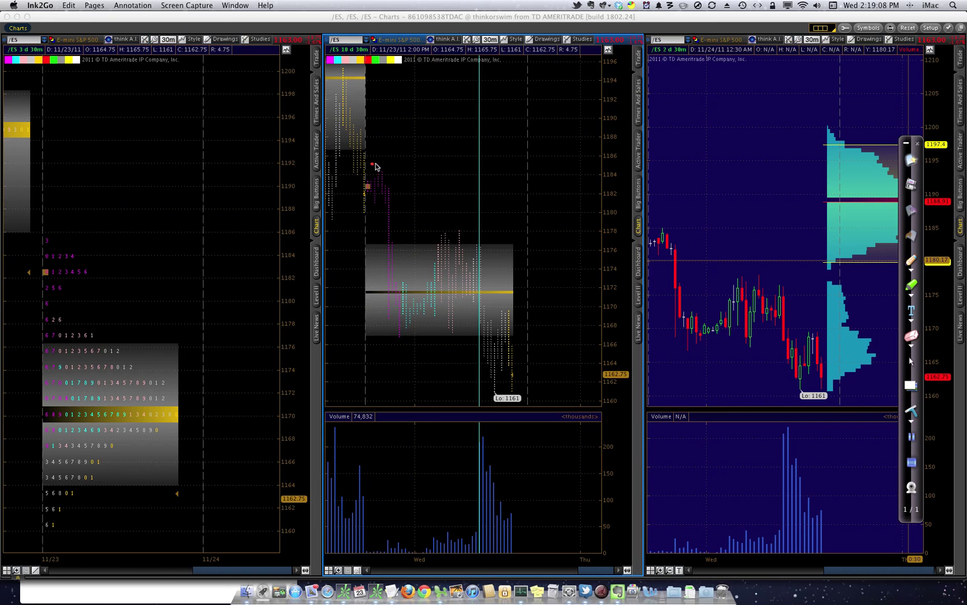
Draw long red Globex lines across the middle chart: high near 1185, low just below the grey box near 1167.
{"action": "left_click_drag", "start_coordinate": [371, 164], "coordinate": [413, 164]}
{"action": "left_click_drag", "start_coordinate": [387, 339], "coordinate": [412, 338]}
{"action": "left_click_drag", "start_coordinate": [409, 341], "coordinate": [524, 343]}
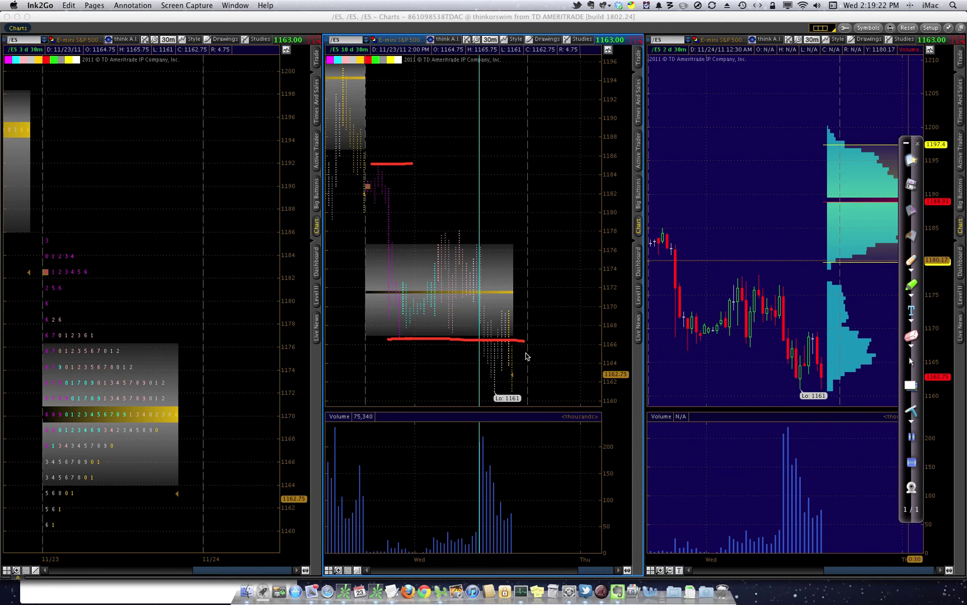
{"action": "left_click_drag", "start_coordinate": [384, 167], "coordinate": [522, 164]}
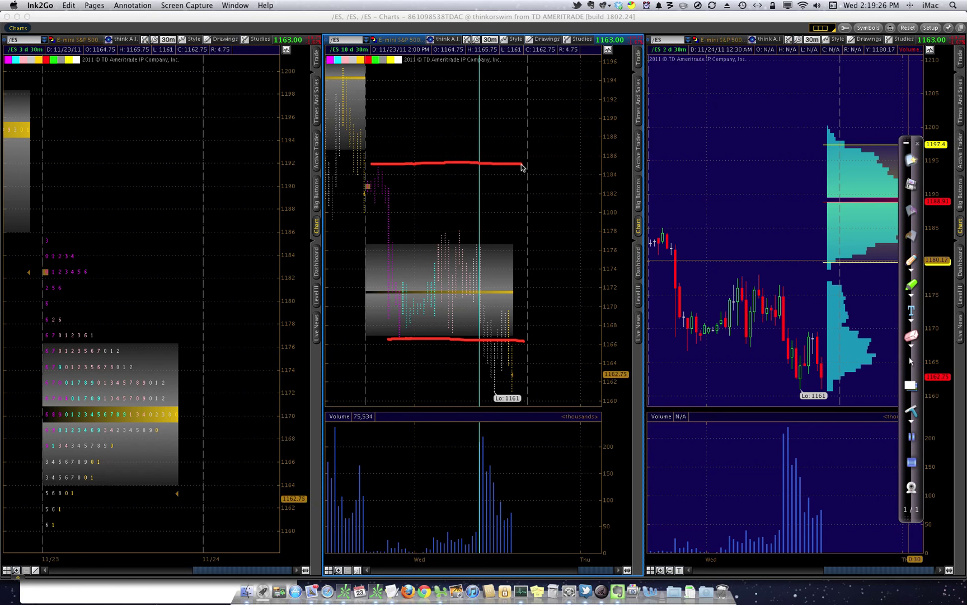